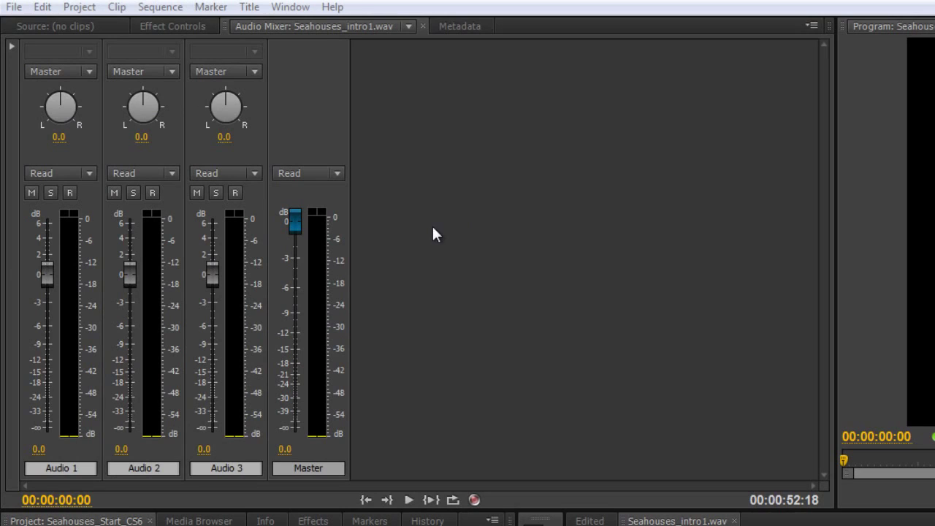
# Show and hide the effects and sends area, and confirm Audio 1 outputs to Master
pyautogui.click(11, 46)
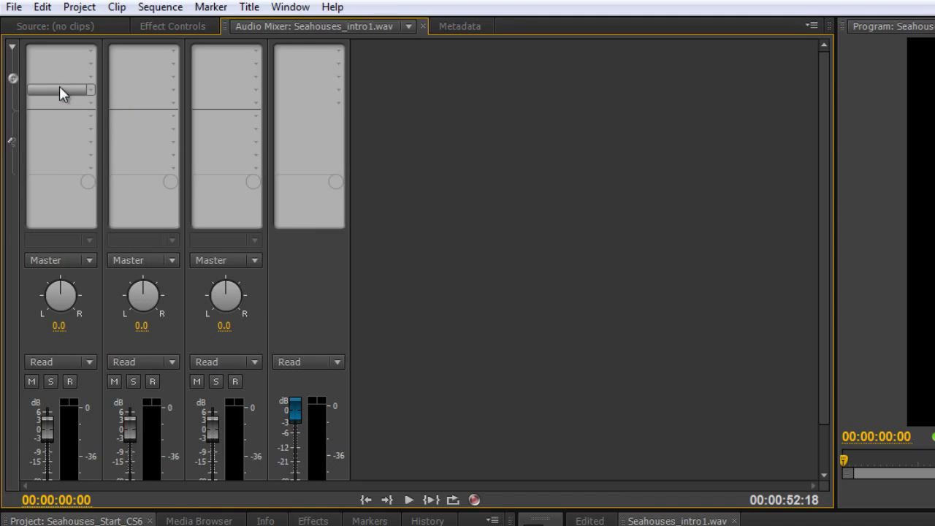
pyautogui.click(12, 47)
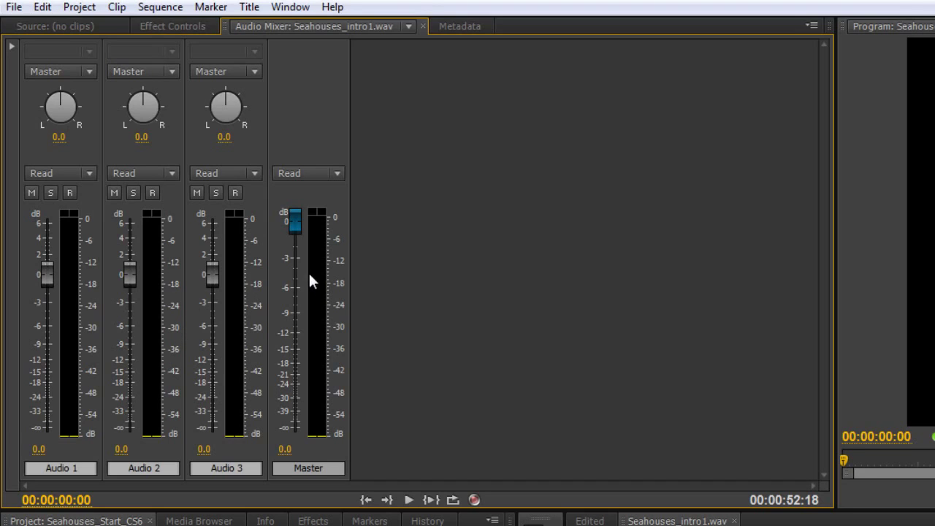
pyautogui.click(80, 73)
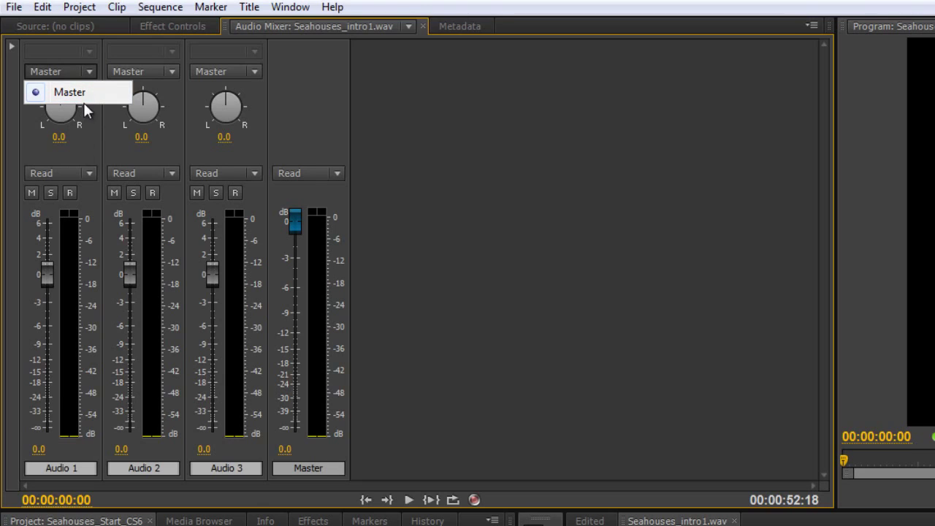
pyautogui.click(89, 73)
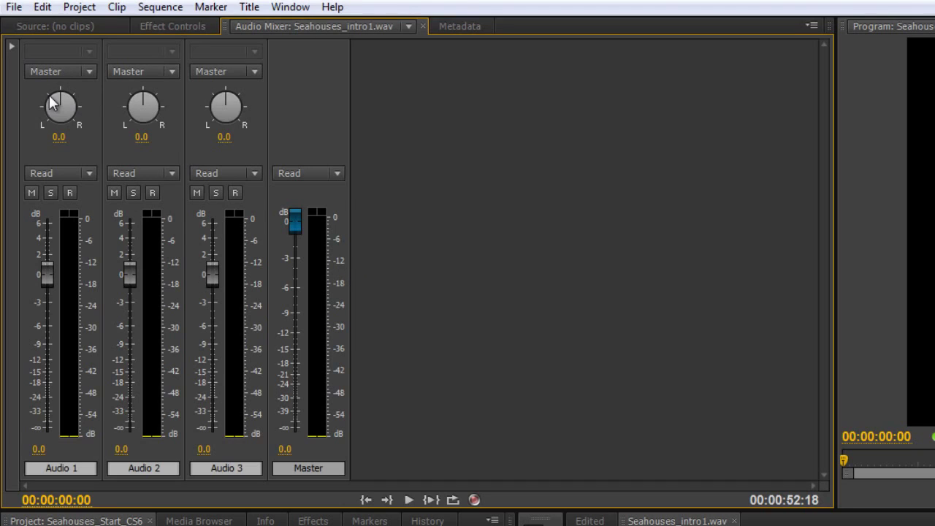
# Pan Audio 1 left and right, then set its pan value back to 0.0
pyautogui.moveTo(60, 136); pyautogui.dragTo(125, 139)
pyautogui.moveTo(65, 108)
pyautogui.mouseDown()
pyautogui.moveTo(16, 109)
pyautogui.moveTo(104, 112)
pyautogui.moveTo(33, 113)
pyautogui.moveTo(26, 138)
pyautogui.moveTo(64, 100)
pyautogui.mouseUp()
pyautogui.moveTo(59, 137); pyautogui.dragTo(58, 138)
pyautogui.click(59, 138)
pyautogui.write('0')
pyautogui.press('Return')
pyautogui.click(90, 173)
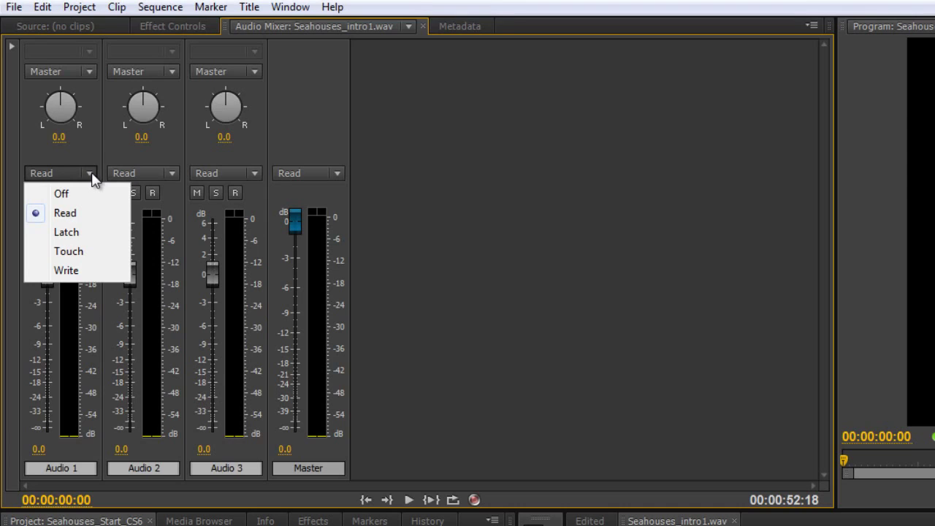
pyautogui.click(65, 212)
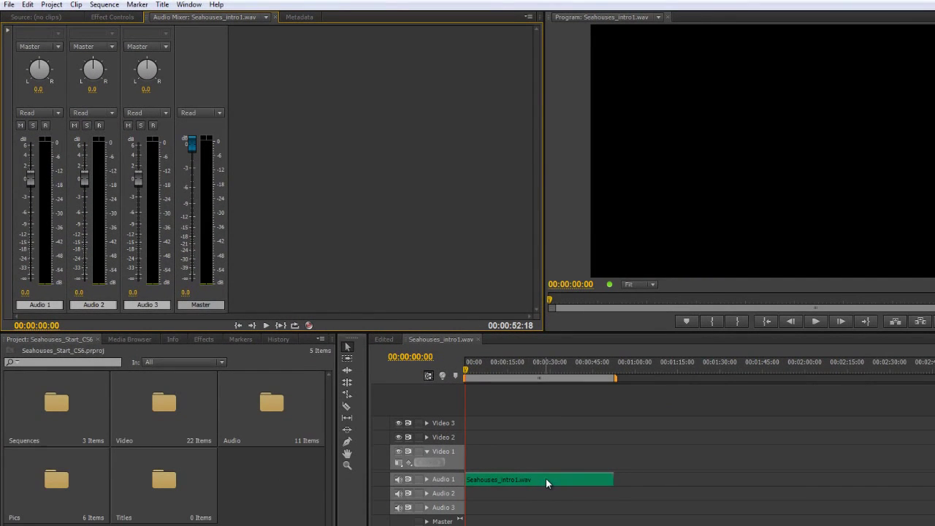
# Rename the Audio 1 track to Nar
pyautogui.click(60, 306)
pyautogui.press('BackSpace')
pyautogui.write('Nar')
pyautogui.press('Return')
# Play a moment of the sequence, return the playhead to the start, and mute Nar
pyautogui.press('space')
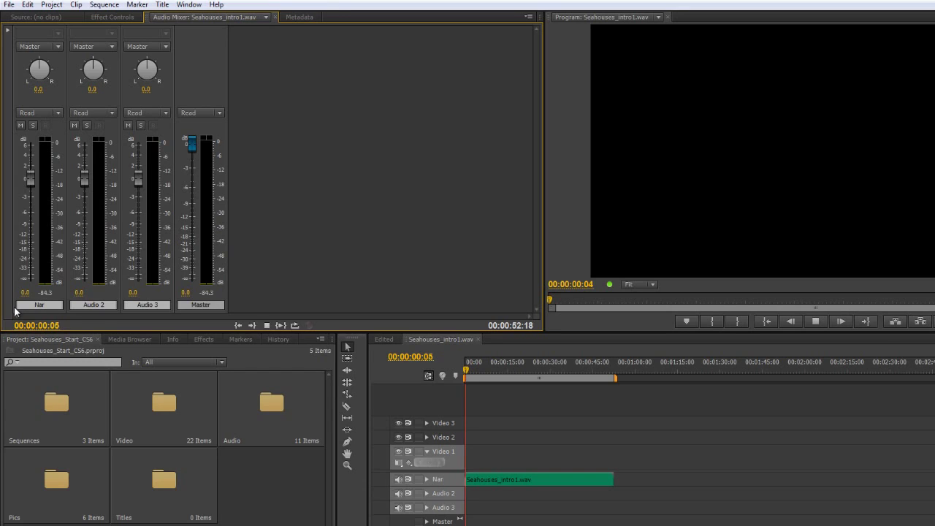
pyautogui.press('space')
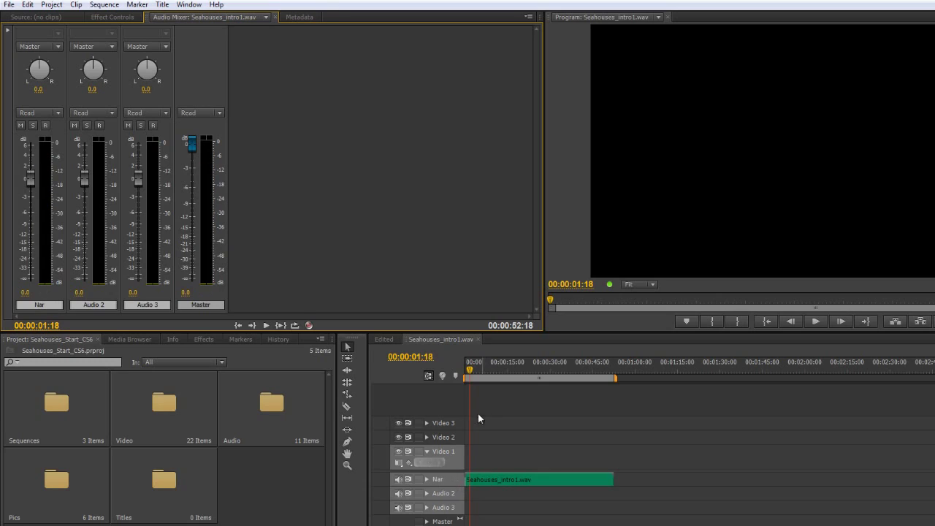
pyautogui.moveTo(469, 372); pyautogui.dragTo(465, 373)
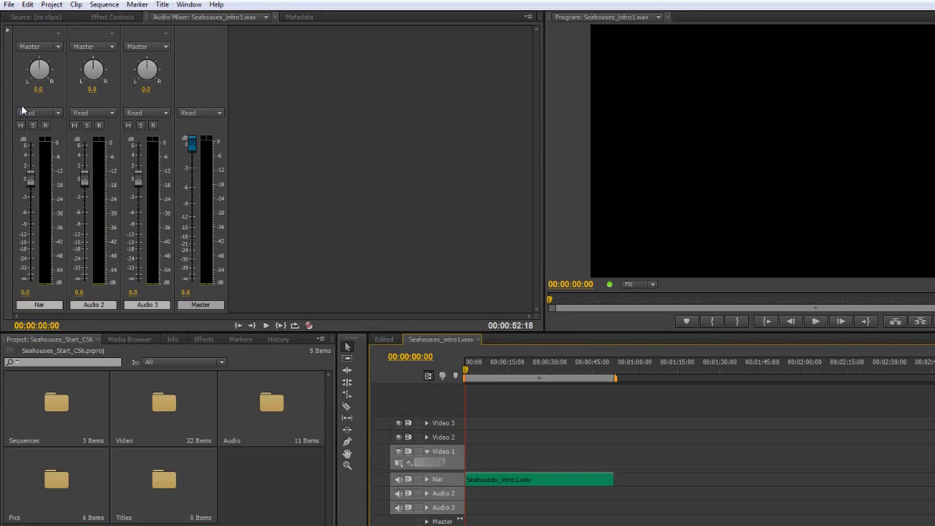
pyautogui.click(21, 125)
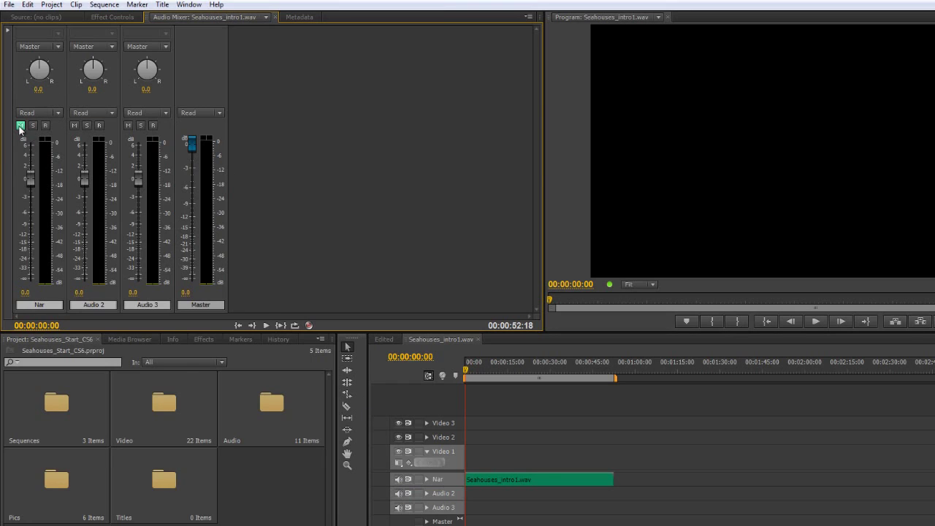
# Unmute Nar and toggle its timeline track output off and back on
pyautogui.click(21, 125)
pyautogui.click(398, 479)
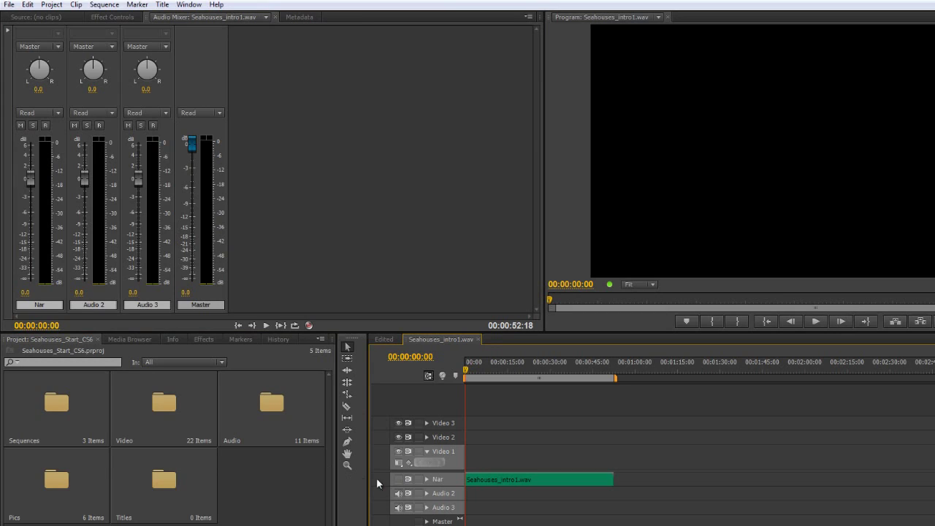
pyautogui.click(398, 479)
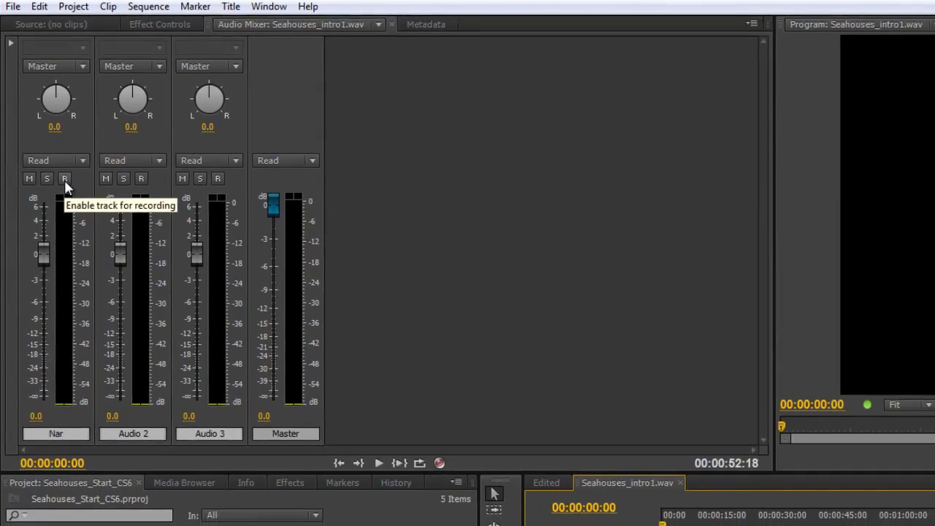
pyautogui.click(70, 196)
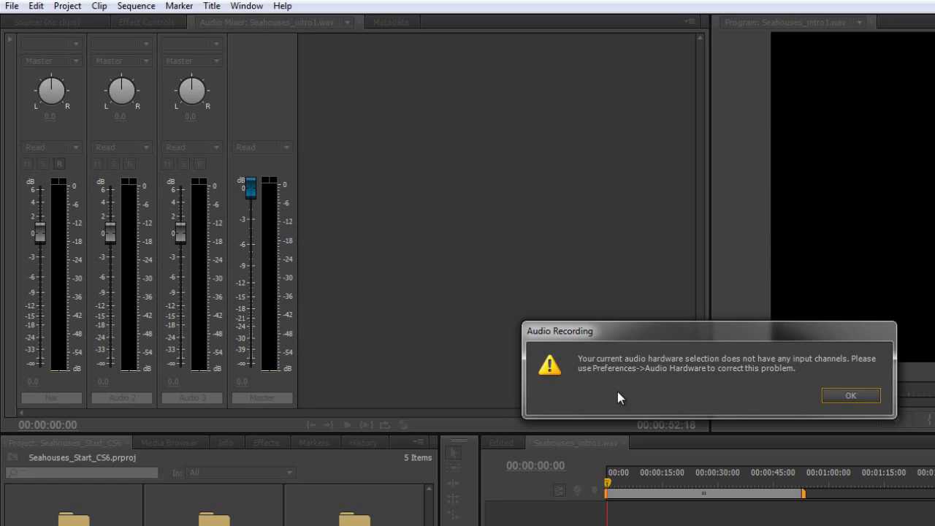
pyautogui.click(850, 395)
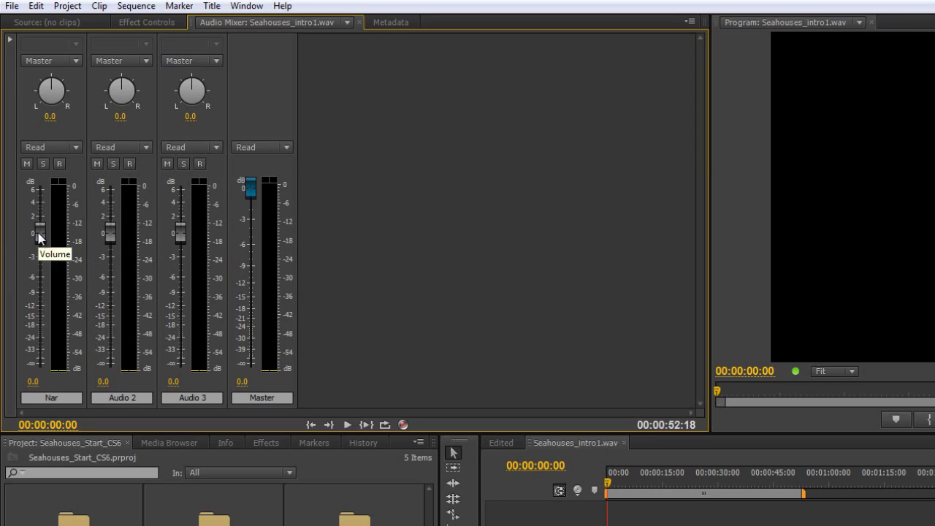
pyautogui.moveTo(38, 232); pyautogui.dragTo(40, 316)
pyautogui.hotkey('ctrl', 'z')
pyautogui.moveTo(250, 187); pyautogui.dragTo(251, 276)
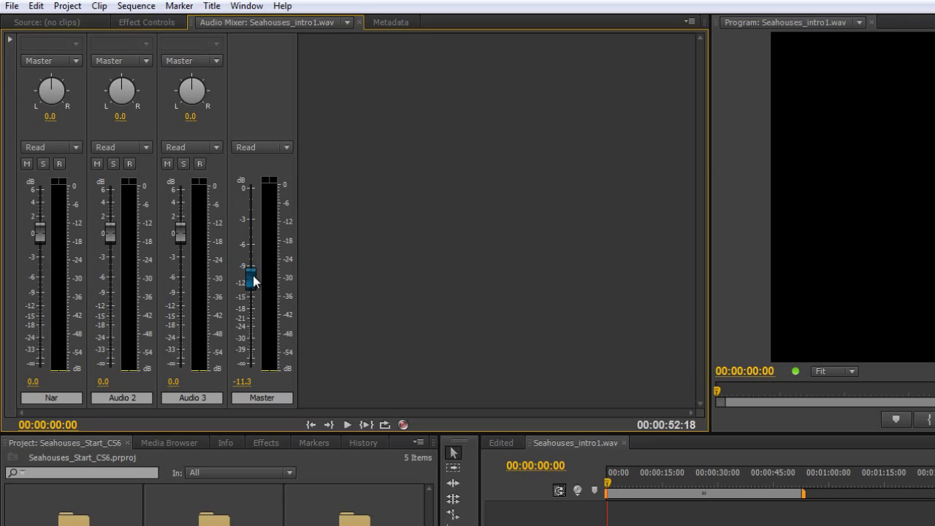
pyautogui.hotkey('ctrl', 'z')
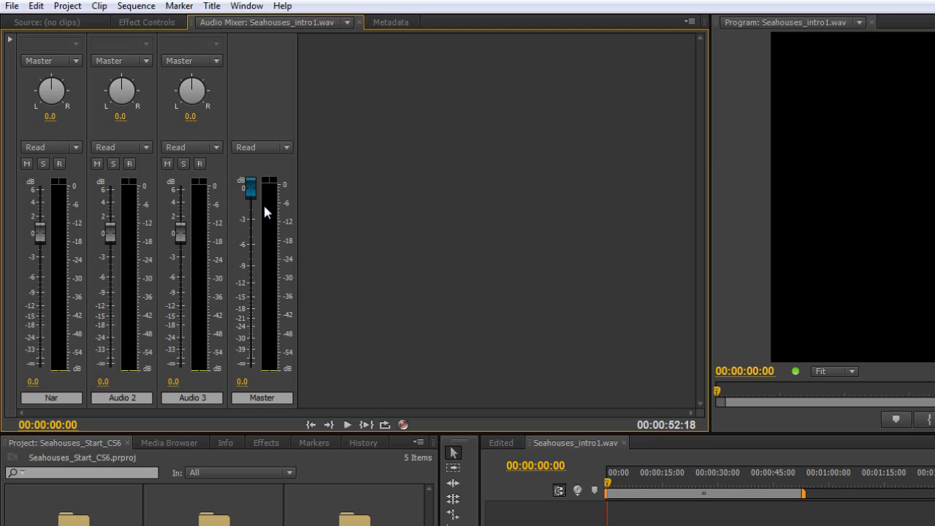
# Start playback of Seahouses_intro1 to watch the Nar and Master meters respond
pyautogui.press('space')
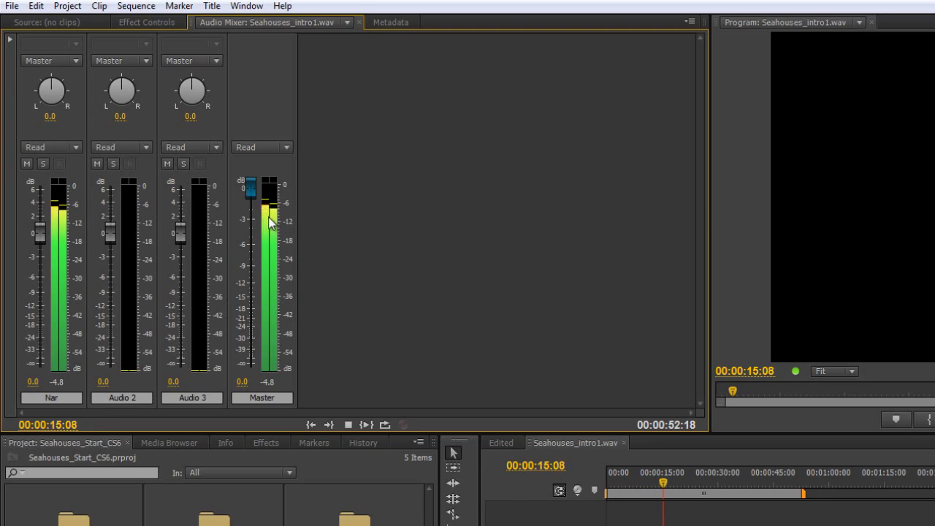
# Set the audio meters to Static Peaks, then reset the held peak indicators
pyautogui.rightClick(269, 226)
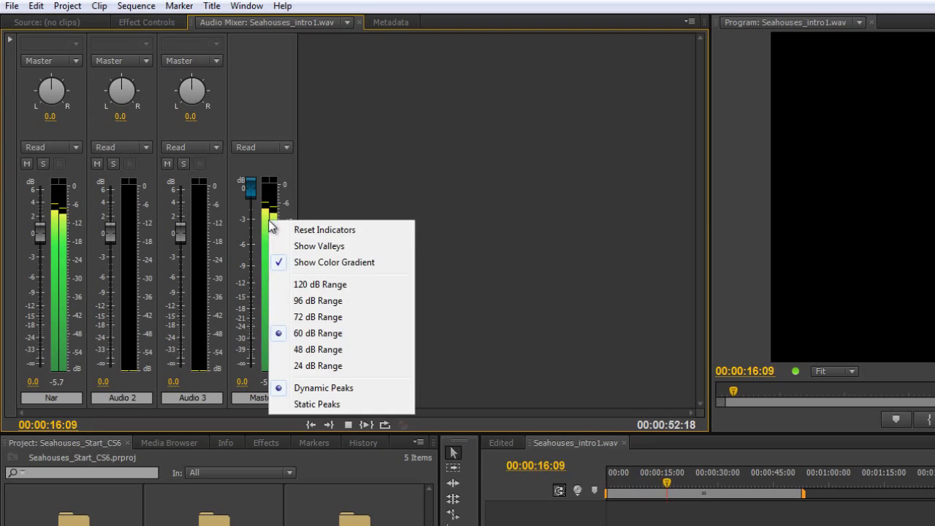
pyautogui.click(310, 403)
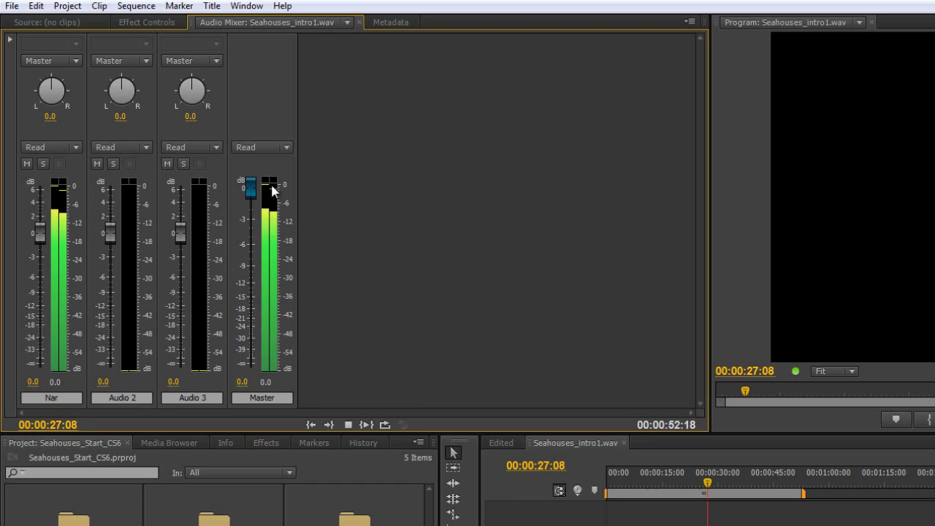
pyautogui.rightClick(269, 208)
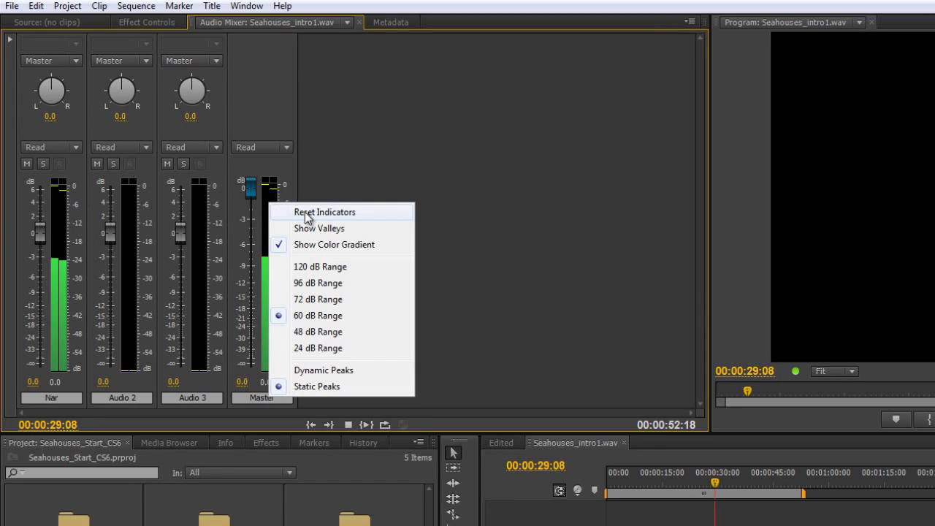
pyautogui.click(270, 211)
# Switch the meters to Dynamic Peaks and stop playback at 00:00:40:06
pyautogui.rightClick(269, 221)
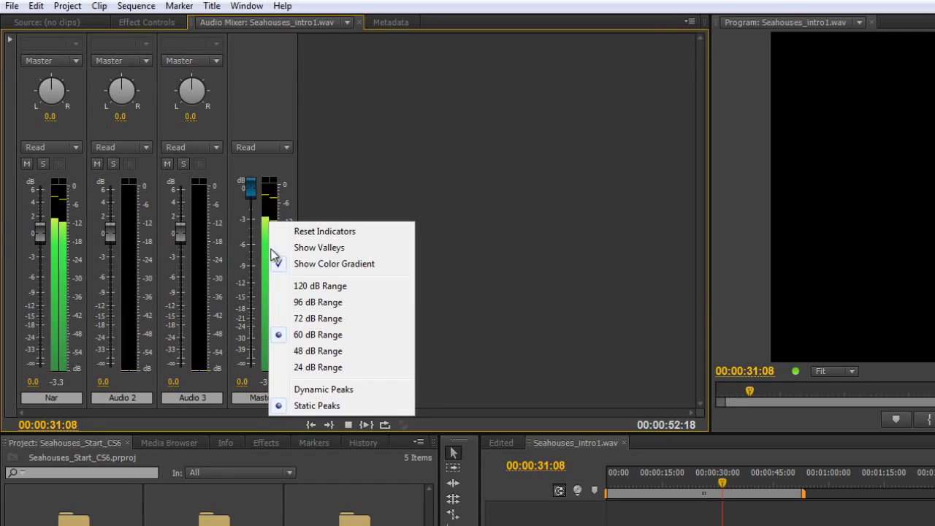
pyautogui.click(312, 390)
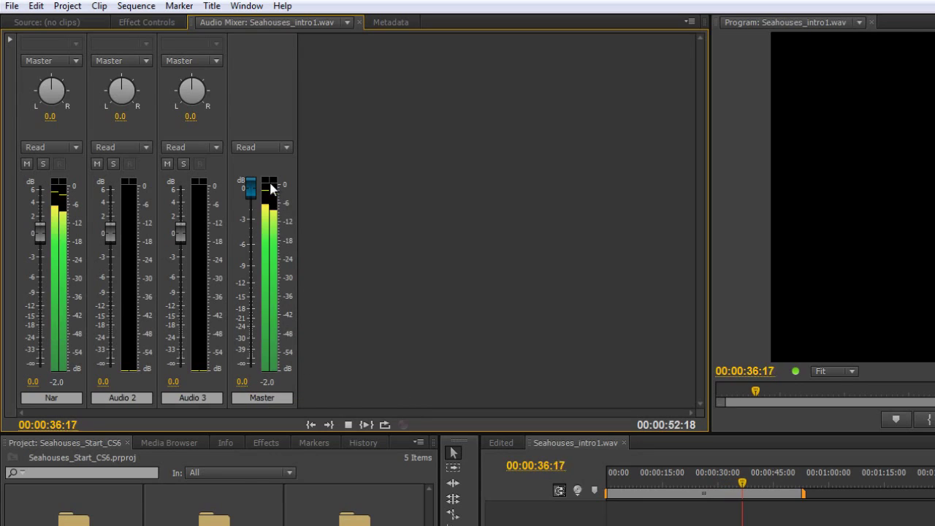
pyautogui.press('space')
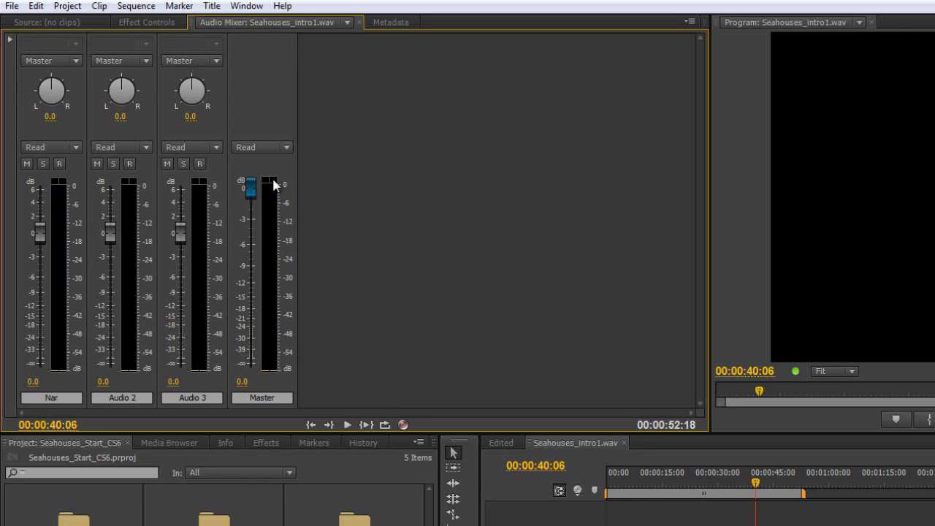
# Switch the meters to Static Peaks and briefly play the sequence to watch them
pyautogui.rightClick(268, 218)
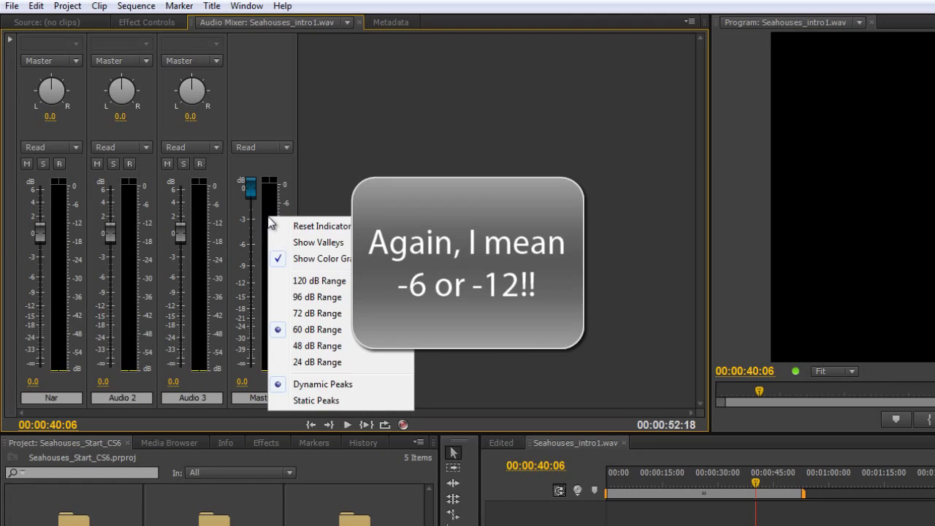
pyautogui.click(320, 401)
pyautogui.press('space')
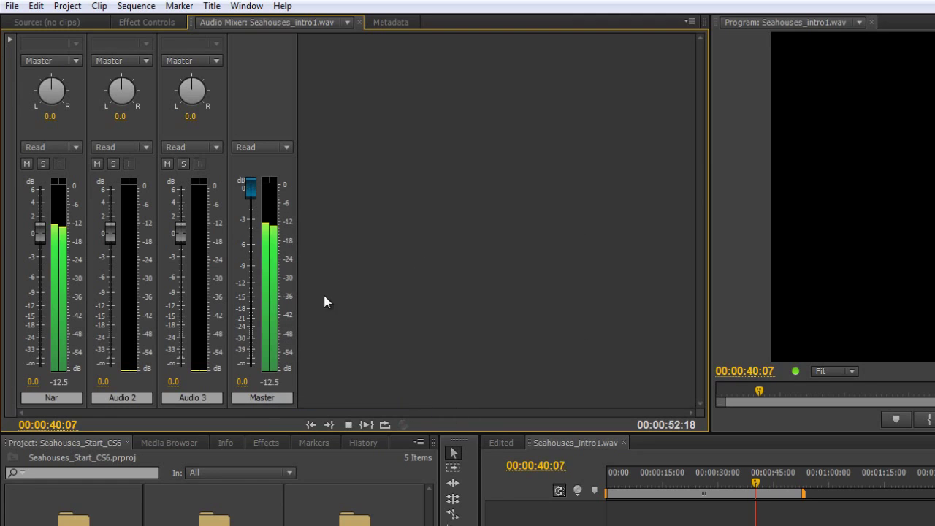
pyautogui.press('space')
# Return the meters to Dynamic Peaks and replay the sequence from 00:00:00:00
pyautogui.rightClick(263, 219)
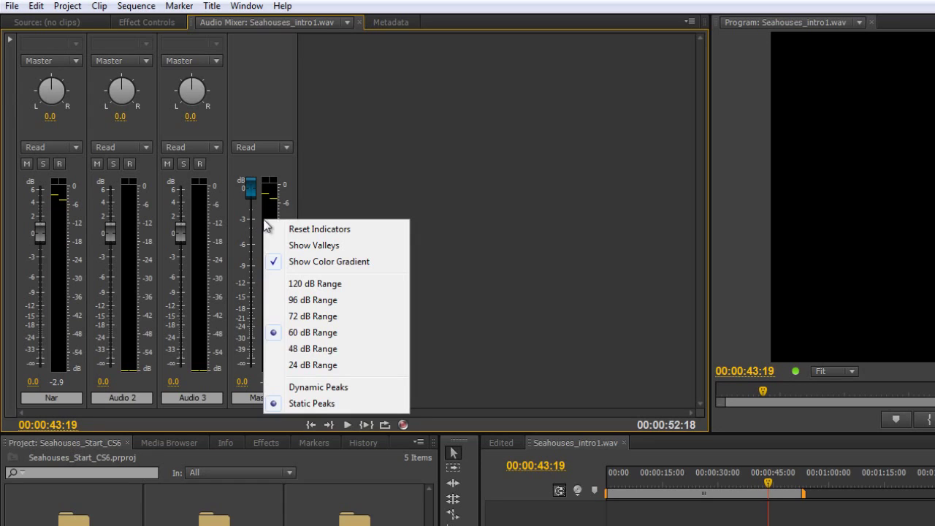
pyautogui.click(312, 388)
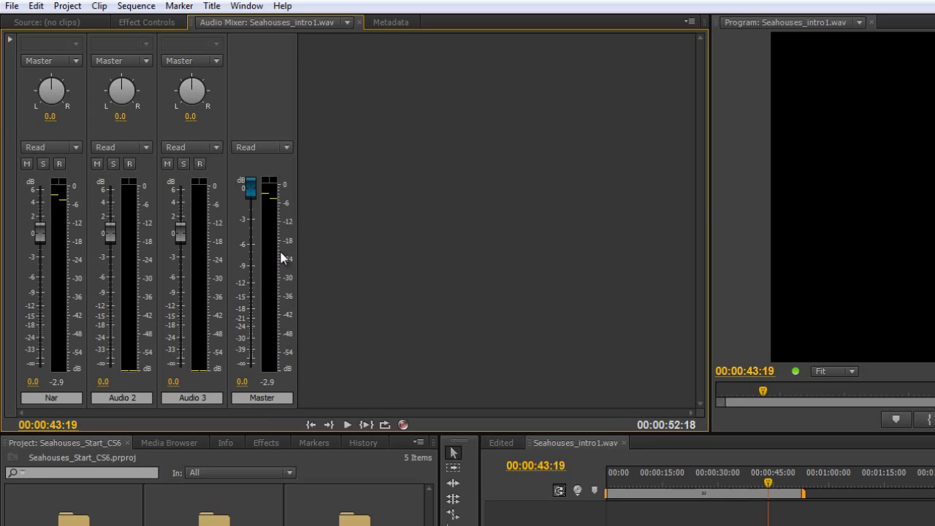
pyautogui.moveTo(766, 484); pyautogui.dragTo(606, 487)
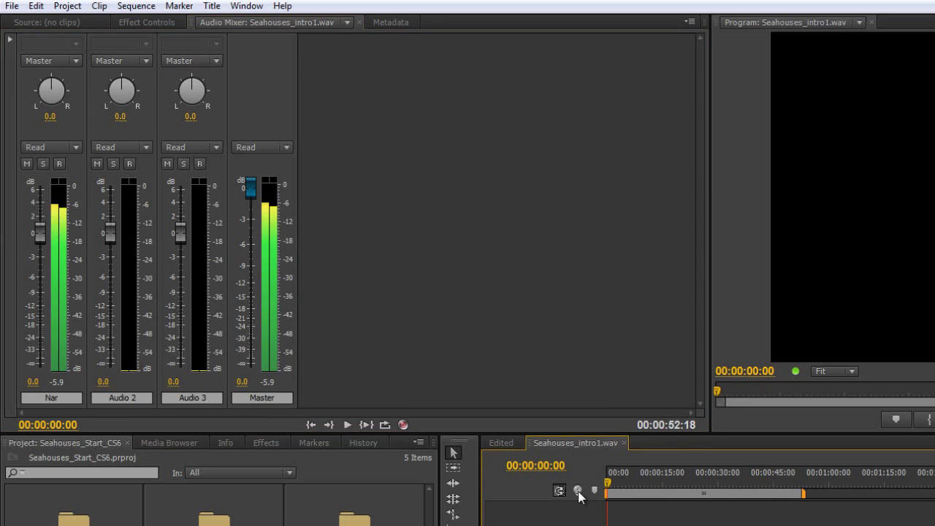
pyautogui.press('space')
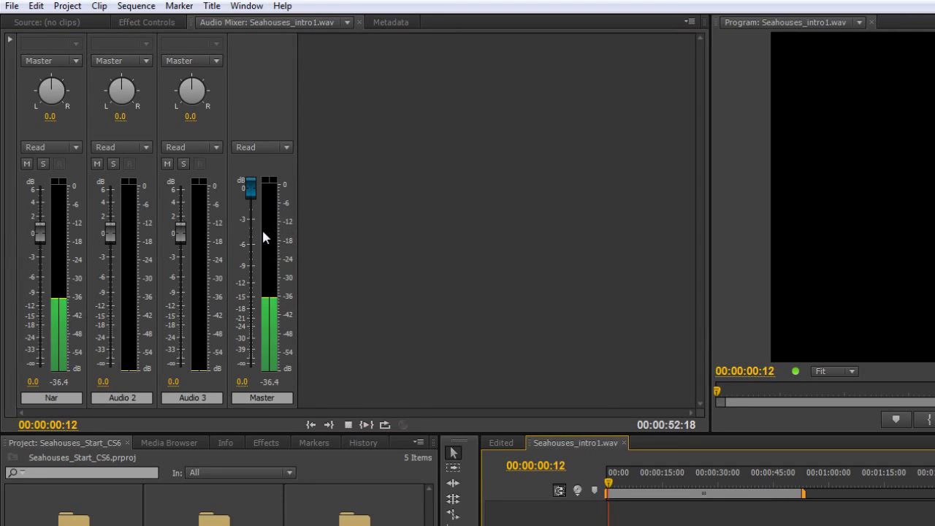
# Turn on Show Valleys and set the meters to Static Peaks during playback
pyautogui.rightClick(264, 232)
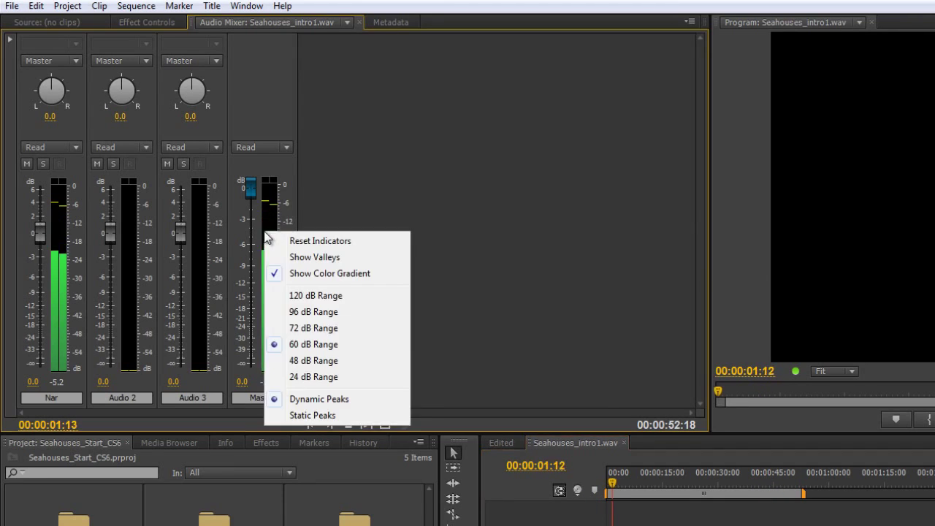
pyautogui.click(312, 260)
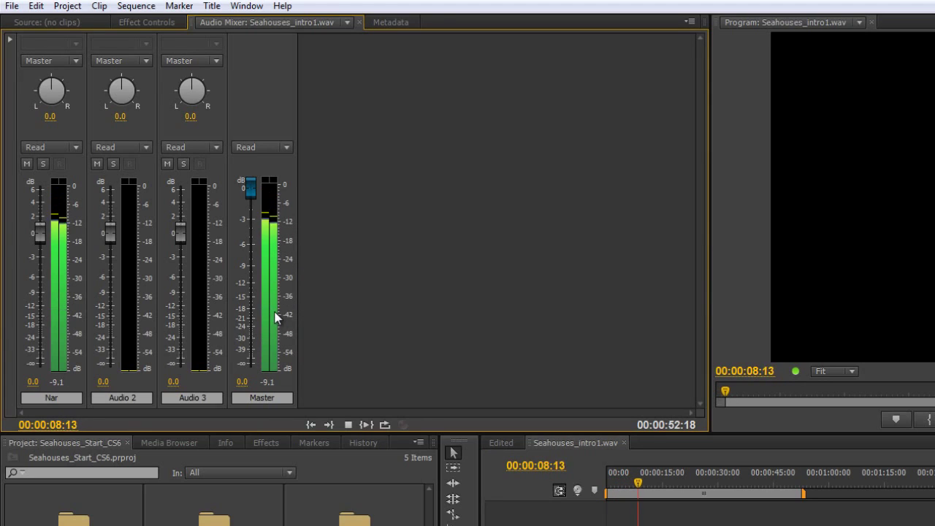
pyautogui.rightClick(265, 299)
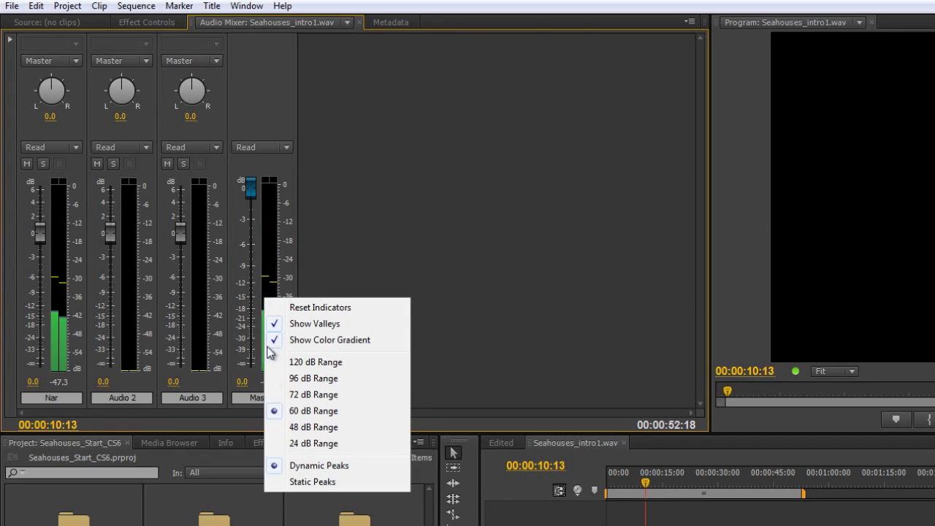
pyautogui.click(309, 482)
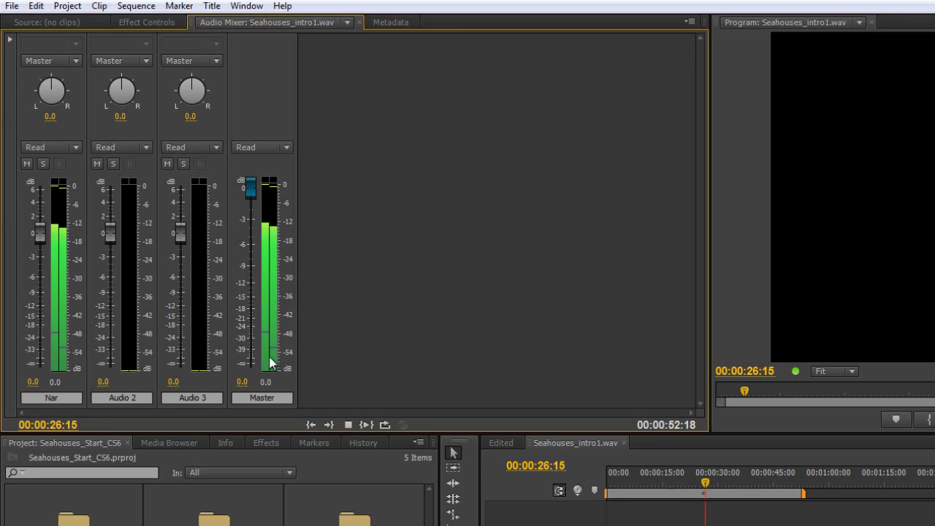
# Stop playback at 00:00:27:00 and switch the meters back to Dynamic Peaks
pyautogui.press('space')
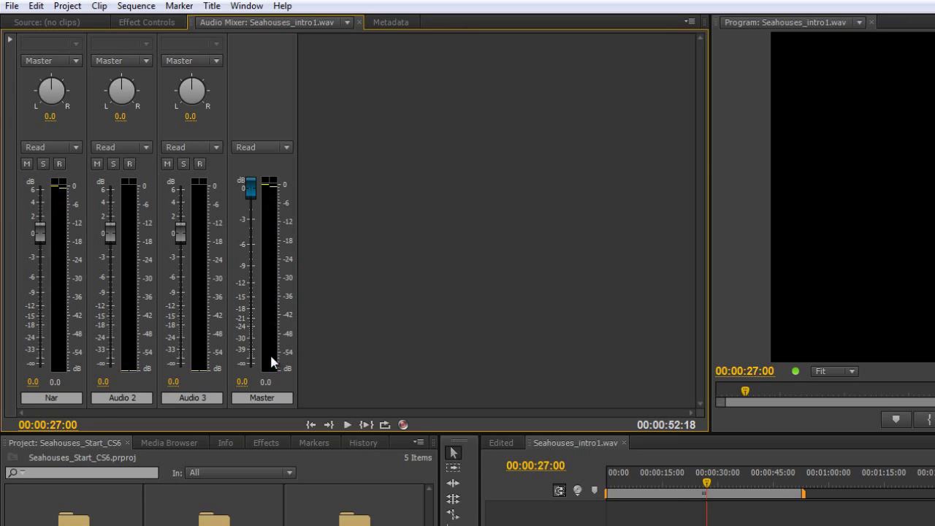
pyautogui.rightClick(271, 278)
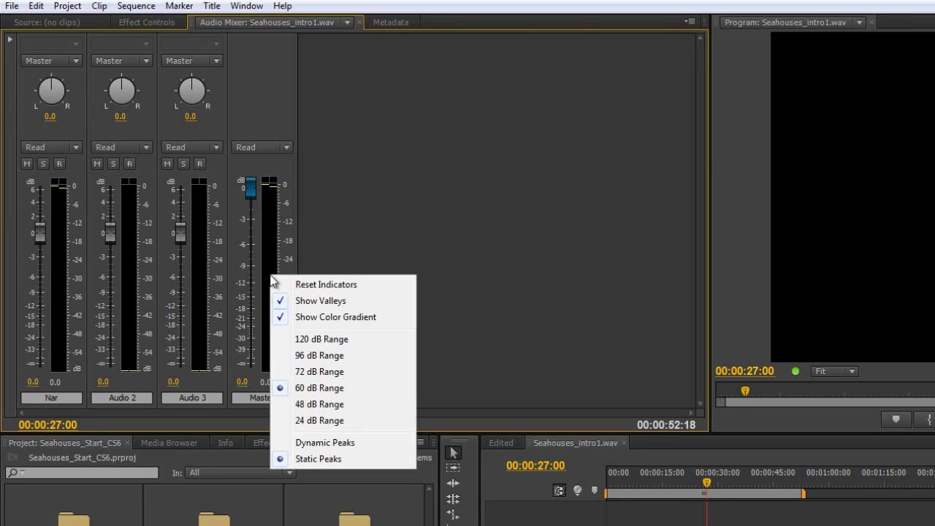
pyautogui.click(318, 444)
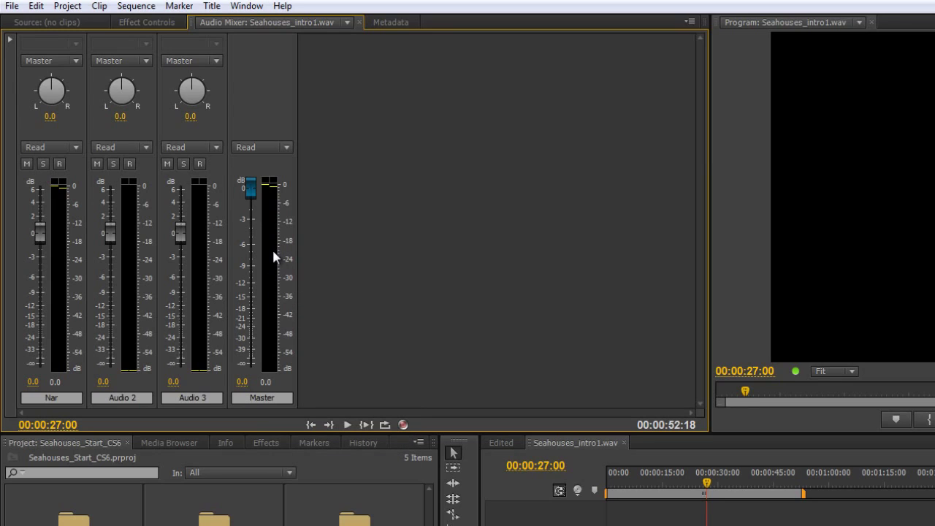
pyautogui.rightClick(273, 252)
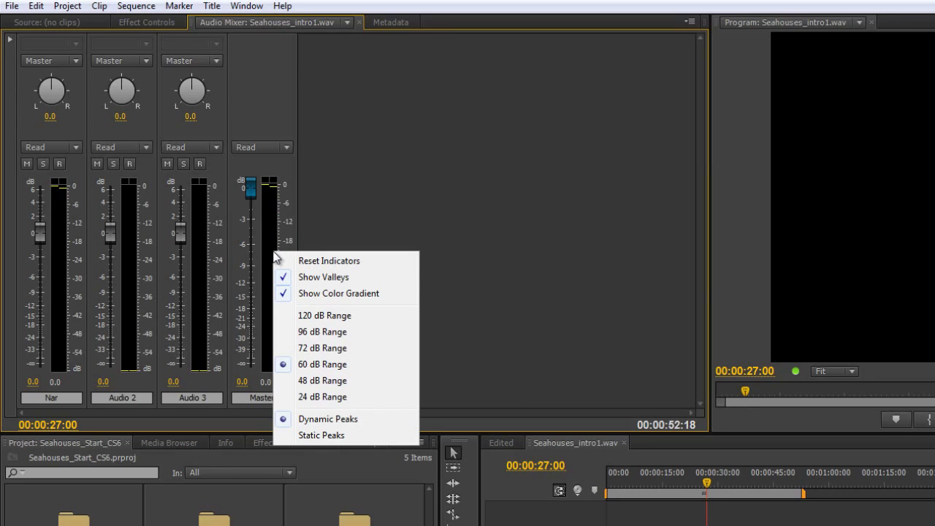
# Turn off the meters' valley markers and replay the sequence from the start
pyautogui.click(310, 278)
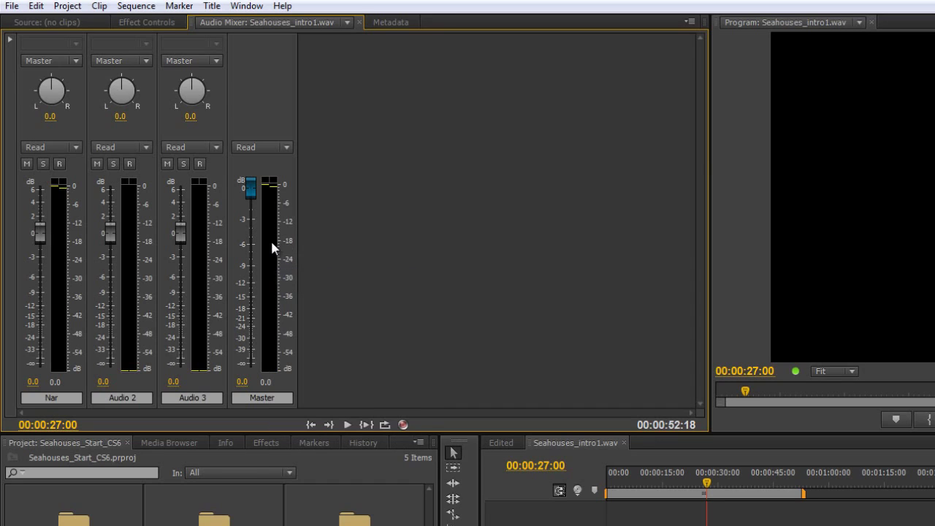
pyautogui.rightClick(270, 241)
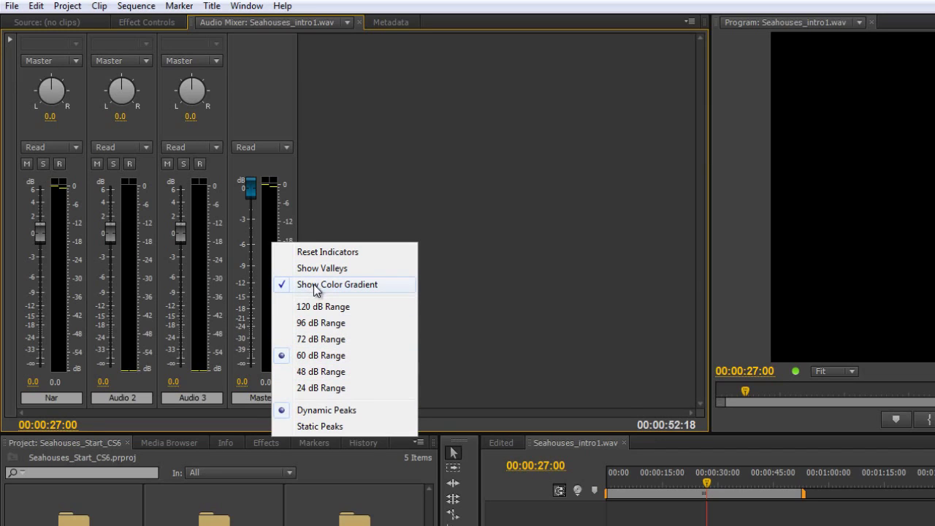
pyautogui.click(697, 485)
pyautogui.press('Home')
pyautogui.press('space')
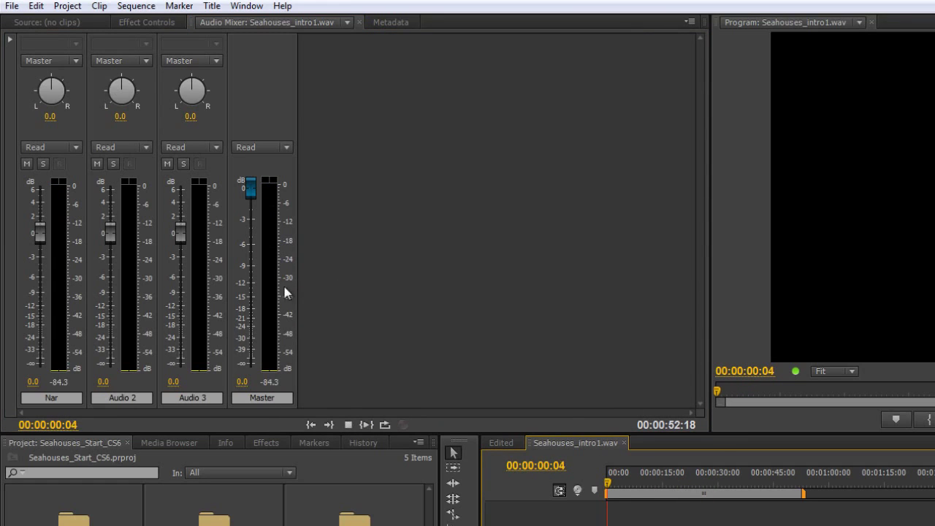
# Turn off Show Color Gradient, play to compare flat meter colours, then re-enable it
pyautogui.rightClick(266, 220)
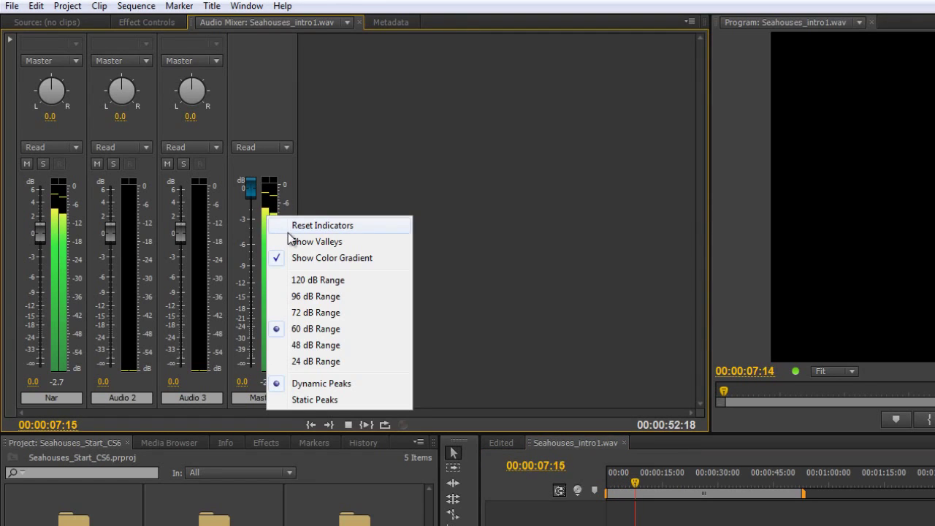
pyautogui.click(308, 257)
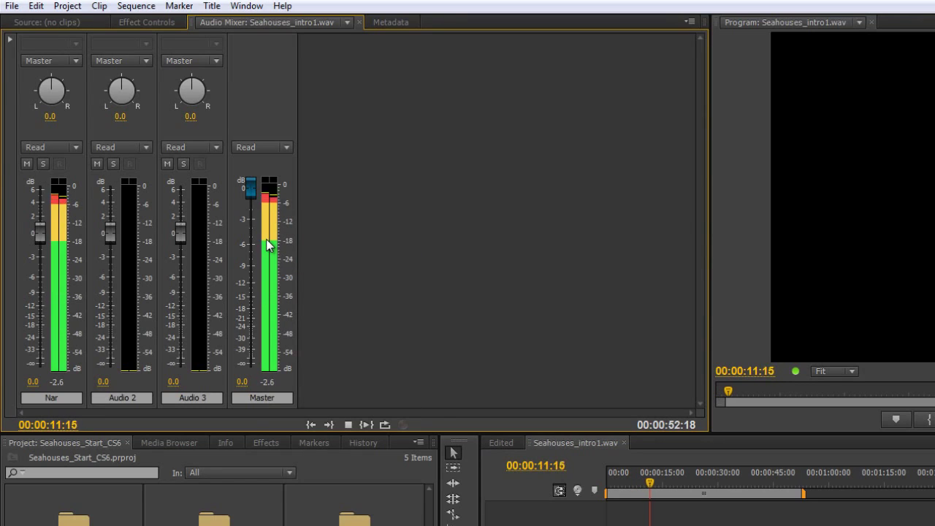
pyautogui.rightClick(269, 245)
pyautogui.click(302, 287)
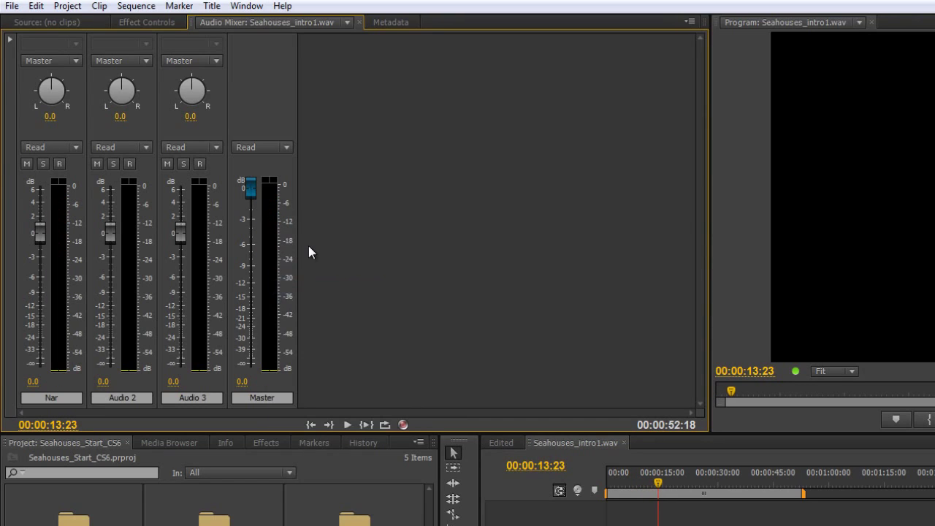
pyautogui.rightClick(263, 260)
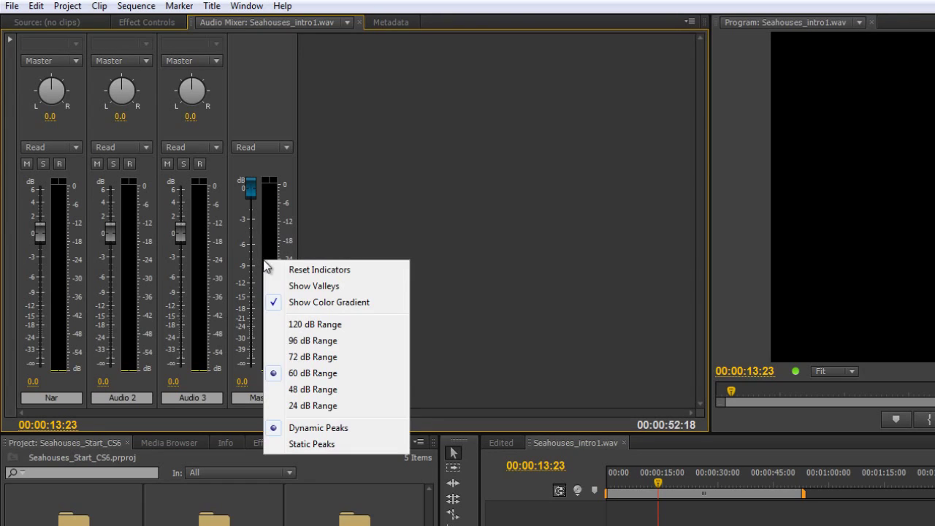
pyautogui.click(295, 305)
pyautogui.press('space')
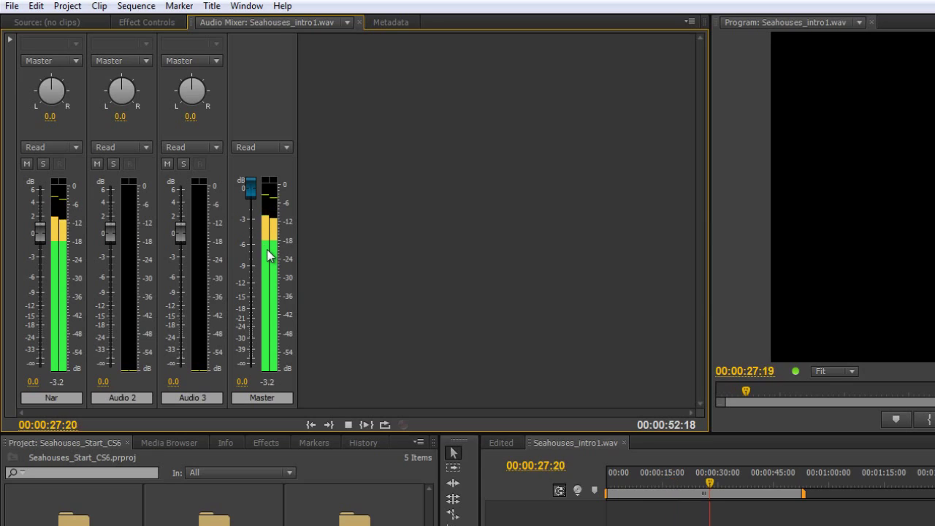
pyautogui.press('space')
pyautogui.rightClick(267, 250)
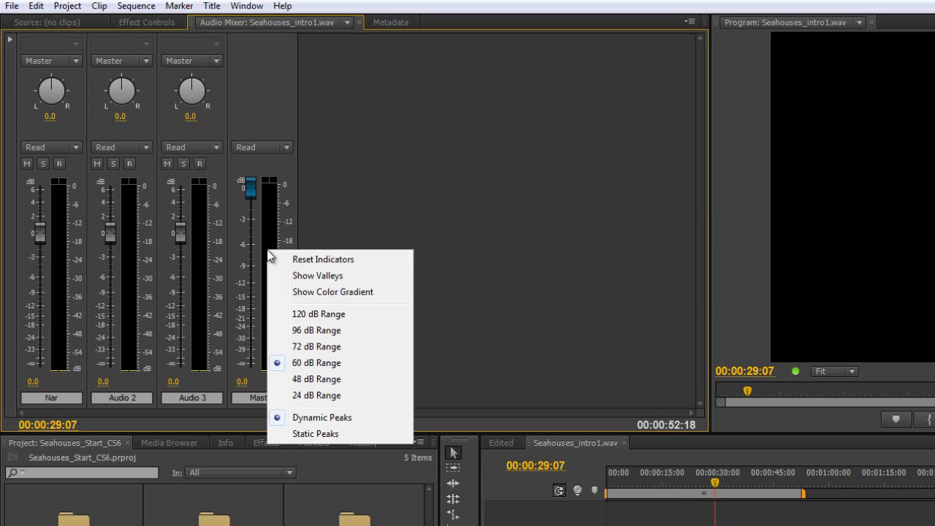
pyautogui.click(314, 293)
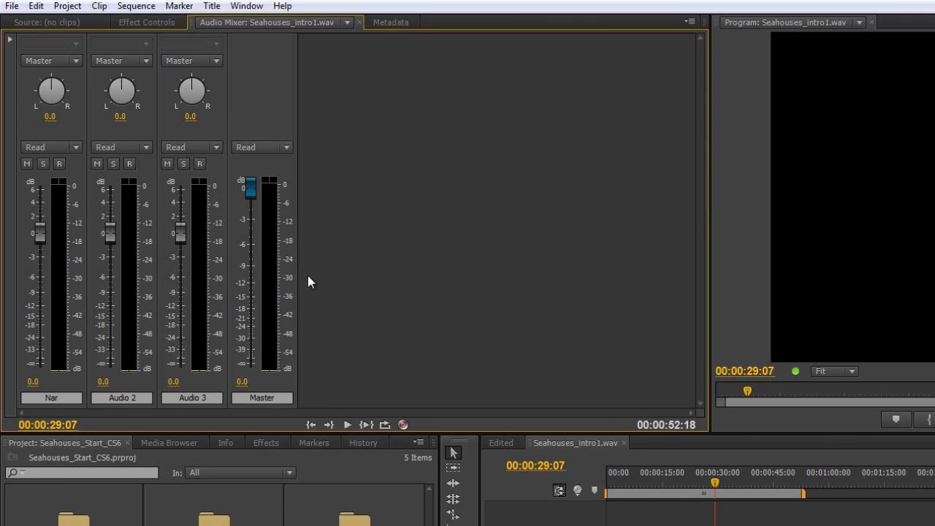
# Try the Master volume fader, then play and stop from the mixer at 00:00:31:21
pyautogui.moveTo(300, 382); pyautogui.dragTo(287, 356)
pyautogui.click(347, 424)
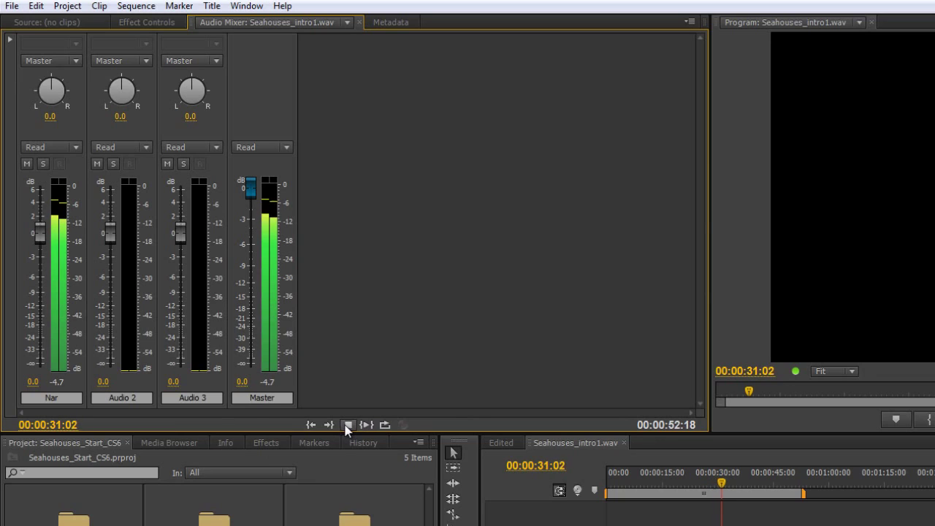
pyautogui.click(347, 425)
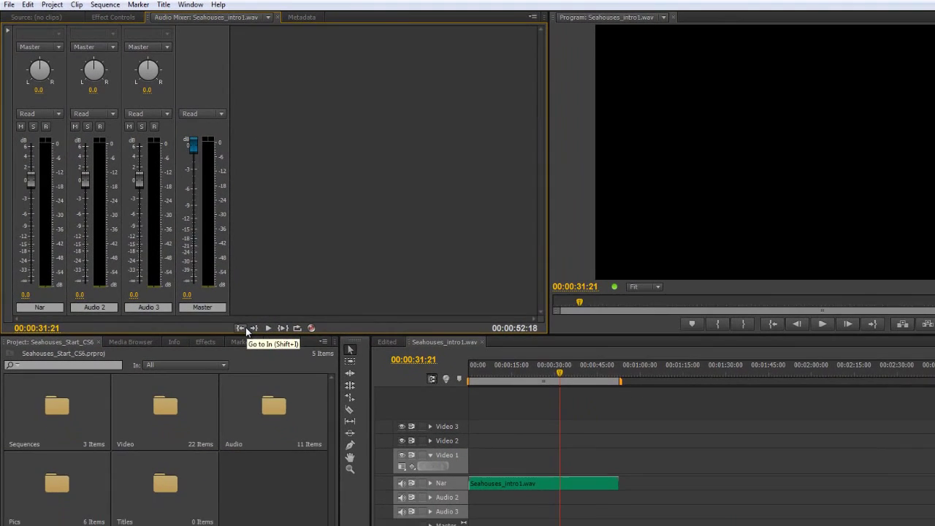
# Jump between the In and Out points, then mark an Out point at 00:00:23:00
pyautogui.click(311, 424)
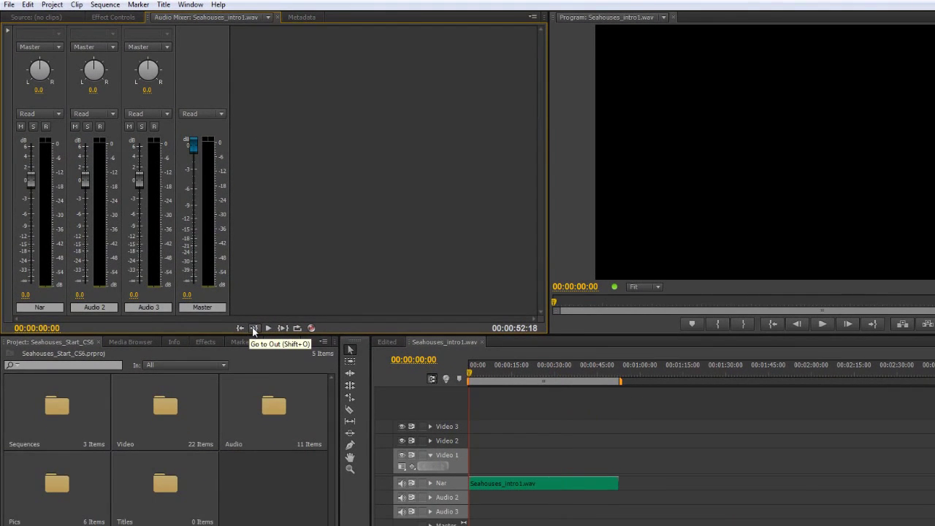
pyautogui.click(253, 329)
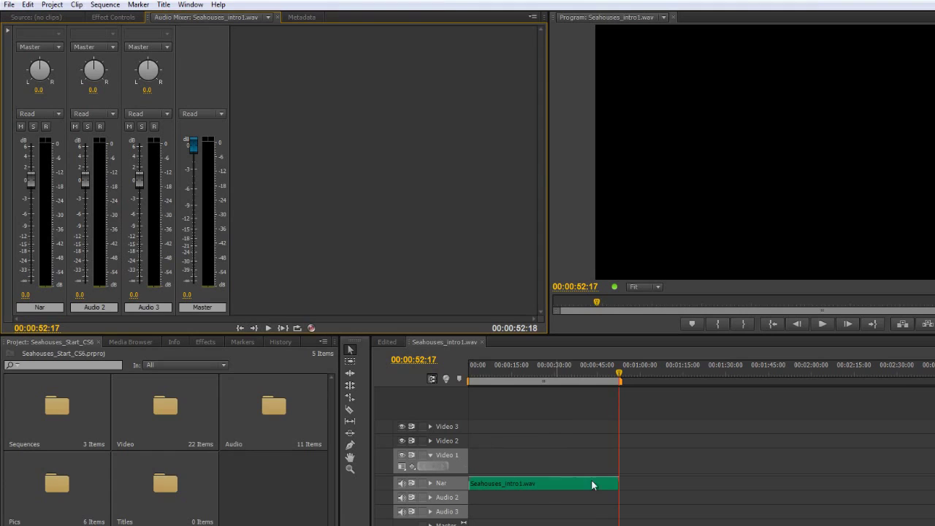
pyautogui.click(239, 328)
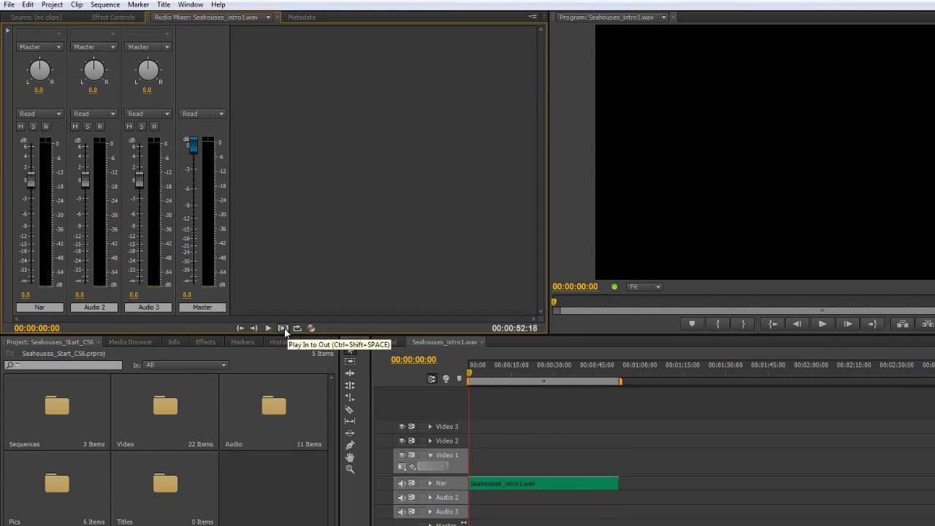
pyautogui.moveTo(470, 372); pyautogui.dragTo(535, 373)
pyautogui.press('o')
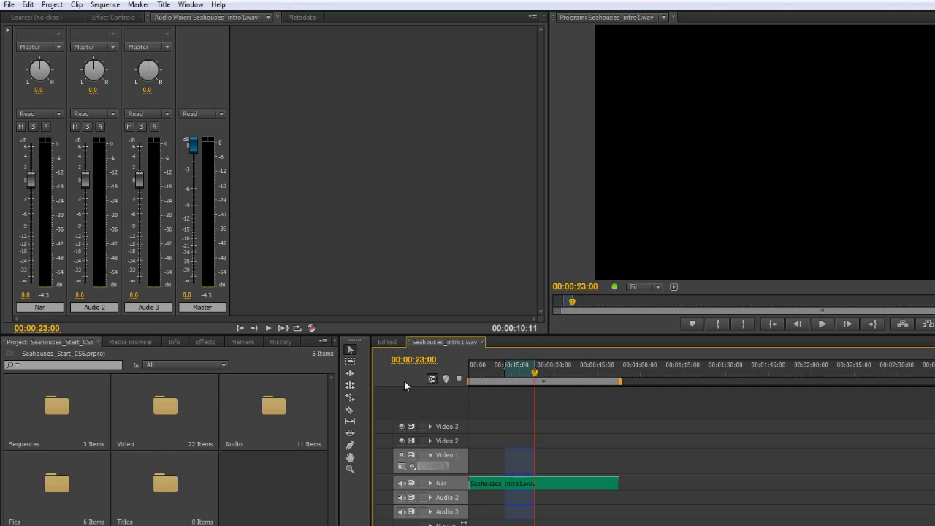
# Play only the In-to-Out section, stop, and clear both In and Out points
pyautogui.click(284, 327)
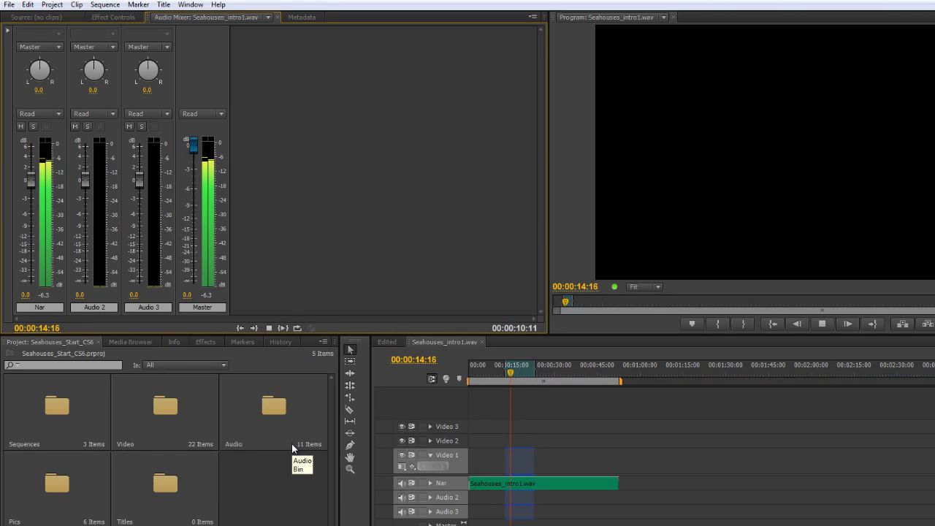
pyautogui.click(311, 327)
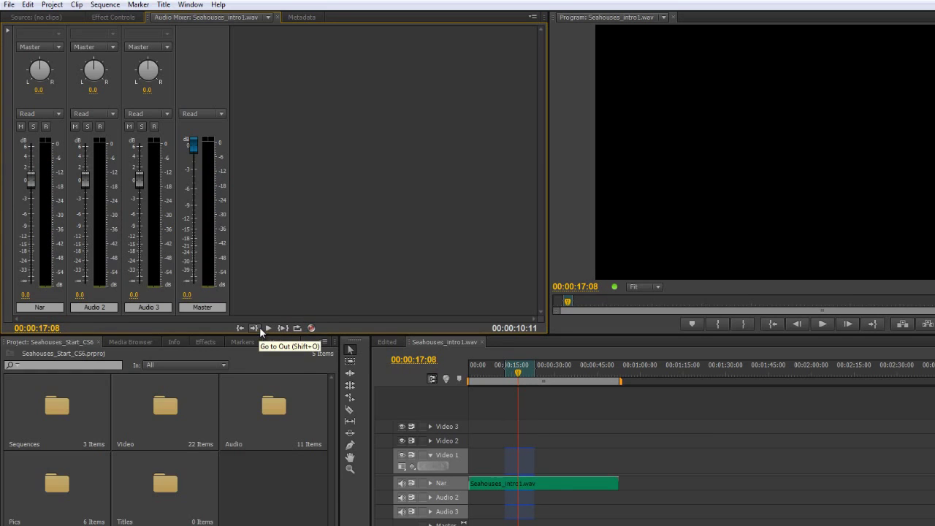
pyautogui.rightClick(530, 374)
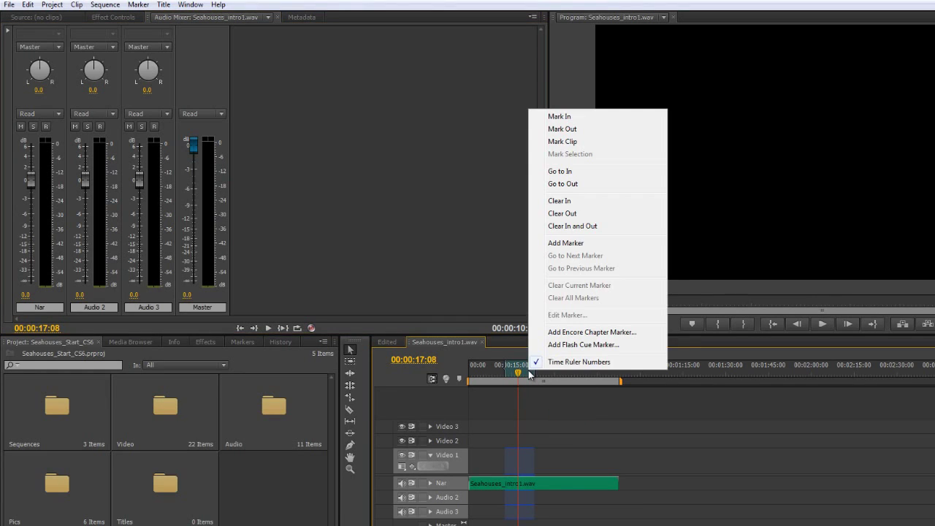
pyautogui.click(573, 226)
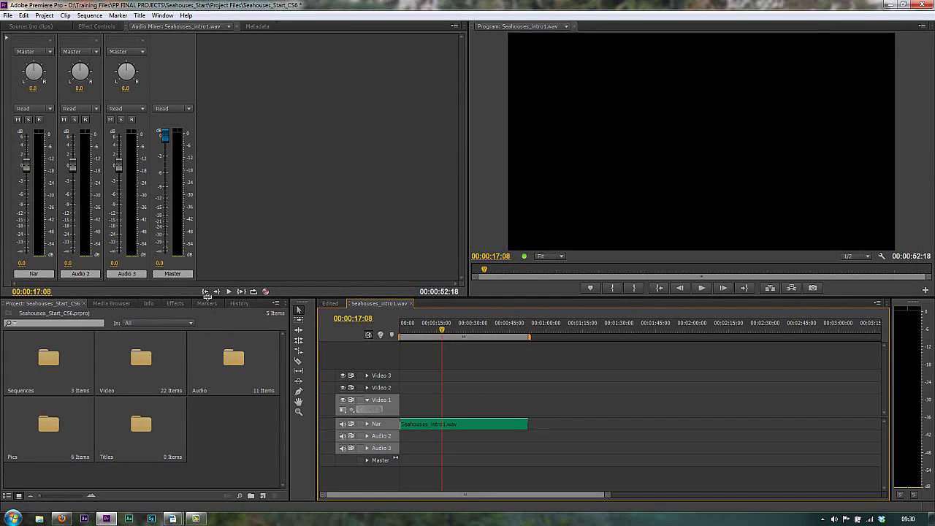
# Raise the horizontal divider so the timeline grows, and widen the Audio Meters panel leftward
pyautogui.moveTo(207, 295); pyautogui.dragTo(206, 267)
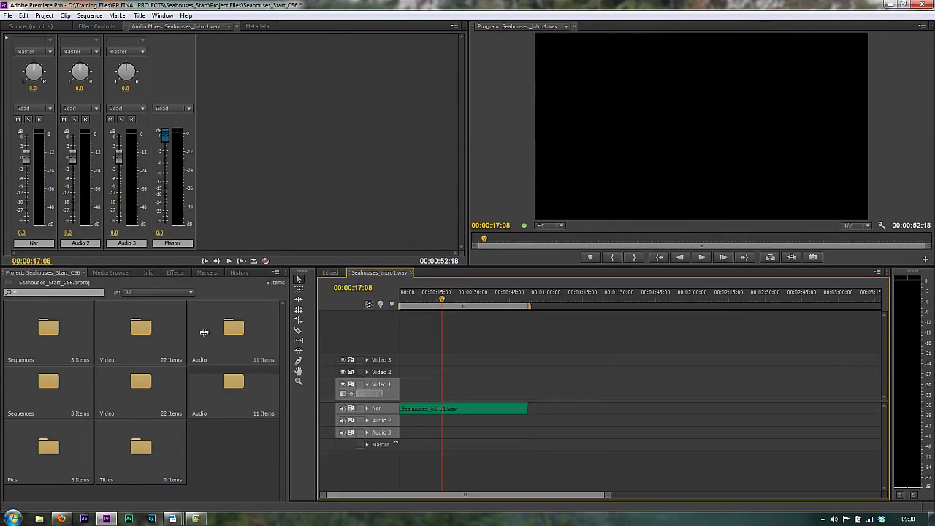
pyautogui.moveTo(203, 332); pyautogui.dragTo(201, 305)
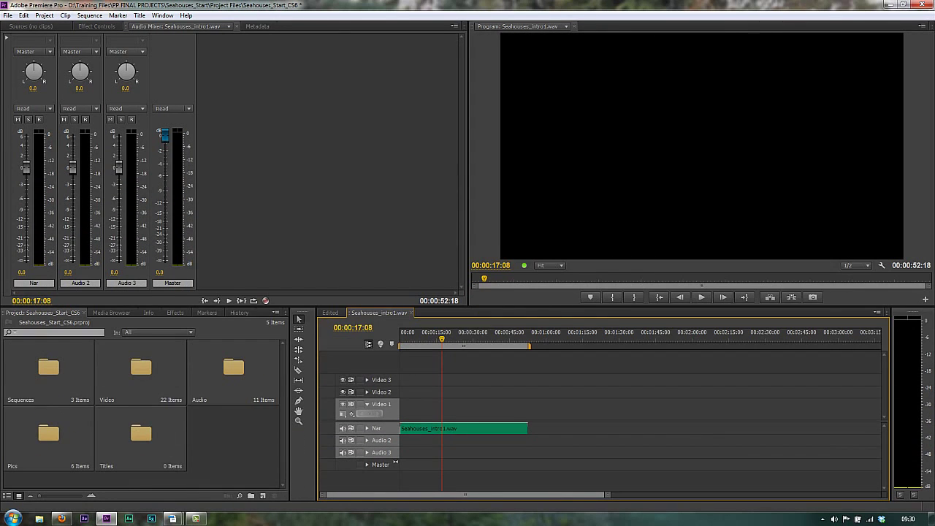
pyautogui.moveTo(919, 306); pyautogui.dragTo(912, 189)
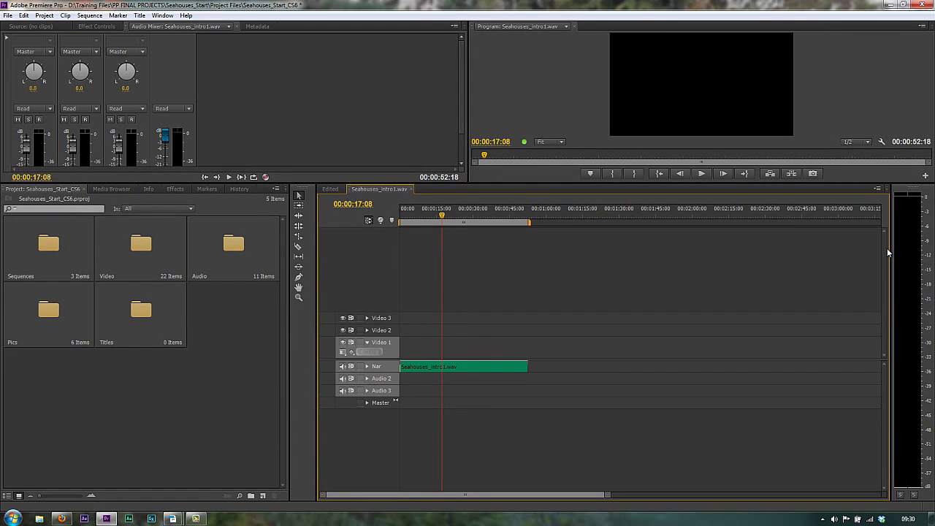
pyautogui.moveTo(890, 253); pyautogui.dragTo(845, 267)
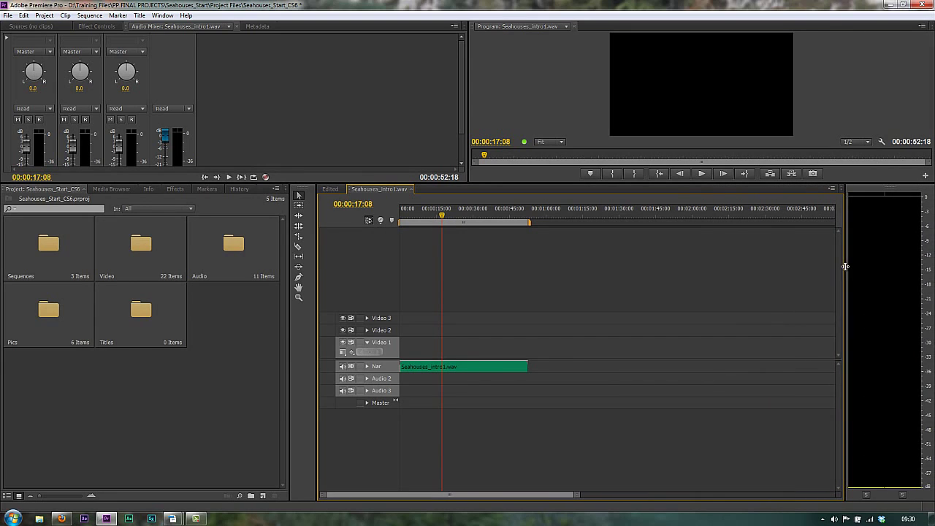
# Check the Audio Meters options without changes, then drag the divider down so the full mixer faders show
pyautogui.rightClick(868, 263)
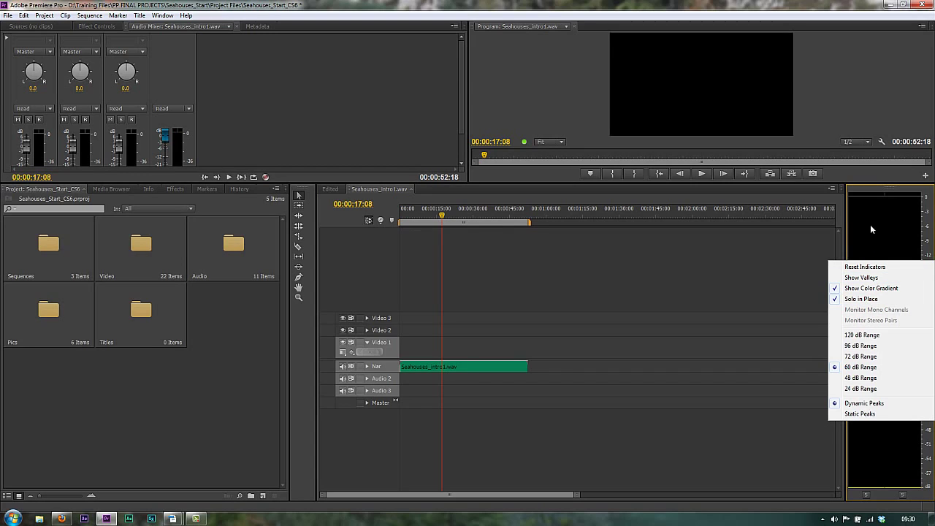
pyautogui.click(869, 224)
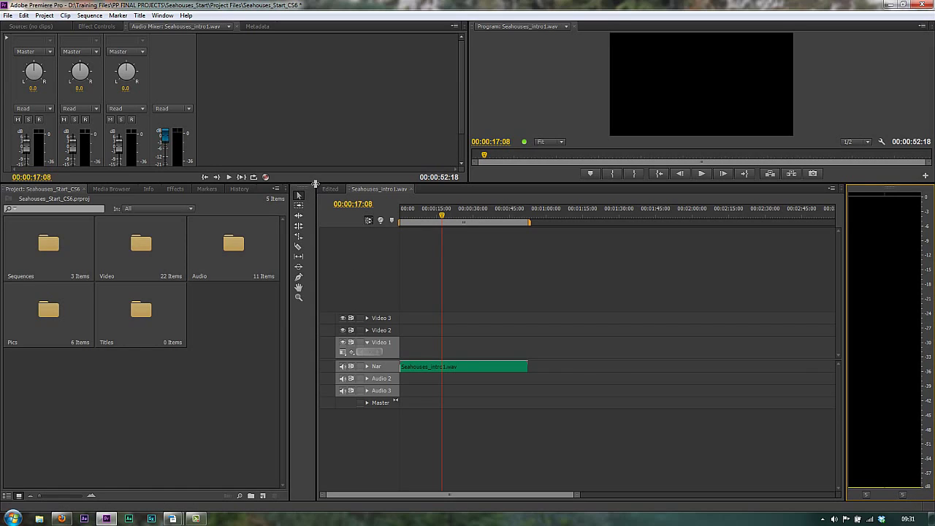
pyautogui.moveTo(315, 184); pyautogui.dragTo(325, 305)
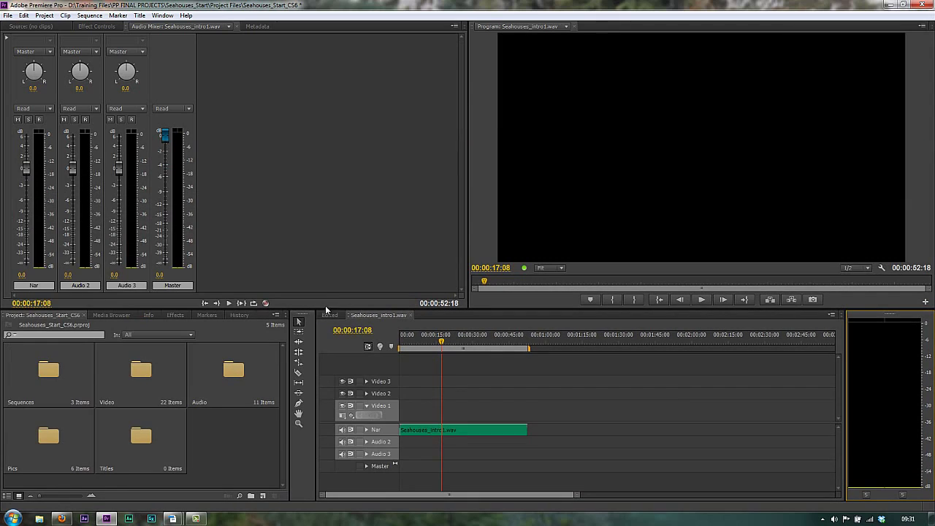